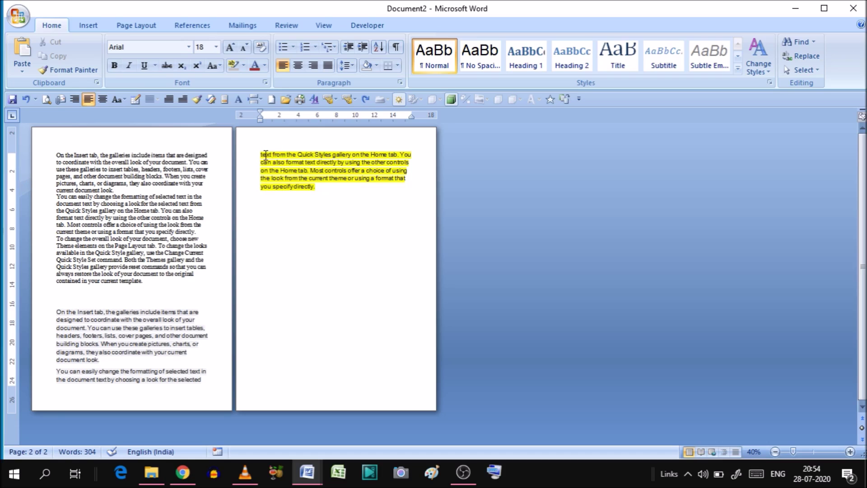
Select and deselect a page-two paragraph, then open More Commands from the Quick Access Toolbar menu
{"action": "left_click_drag", "start_coordinate": [259, 154], "coordinate": [321, 196]}
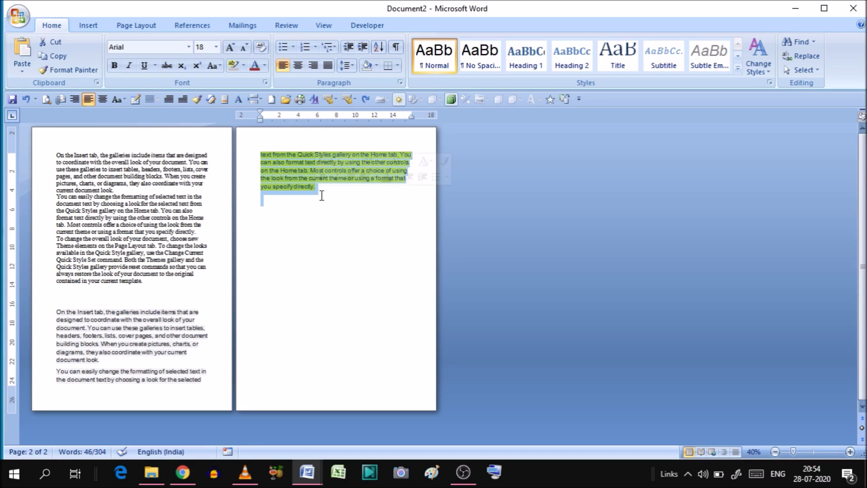
{"action": "left_click", "coordinate": [321, 196]}
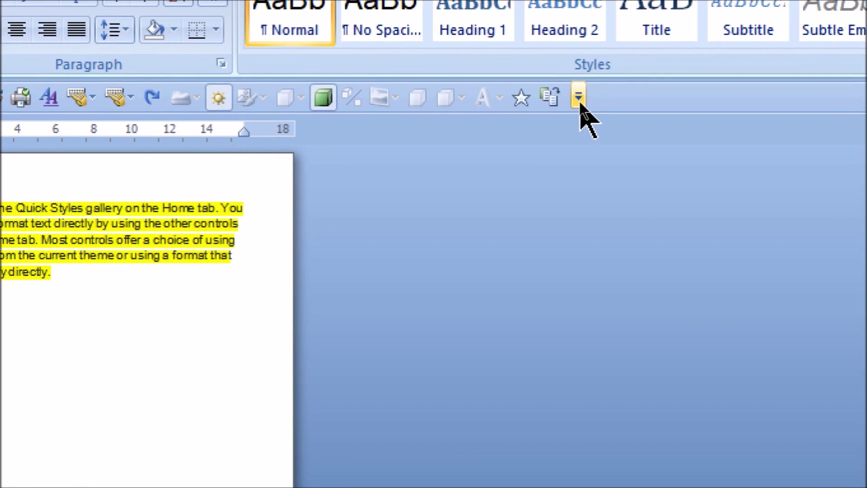
{"action": "left_click", "coordinate": [579, 102]}
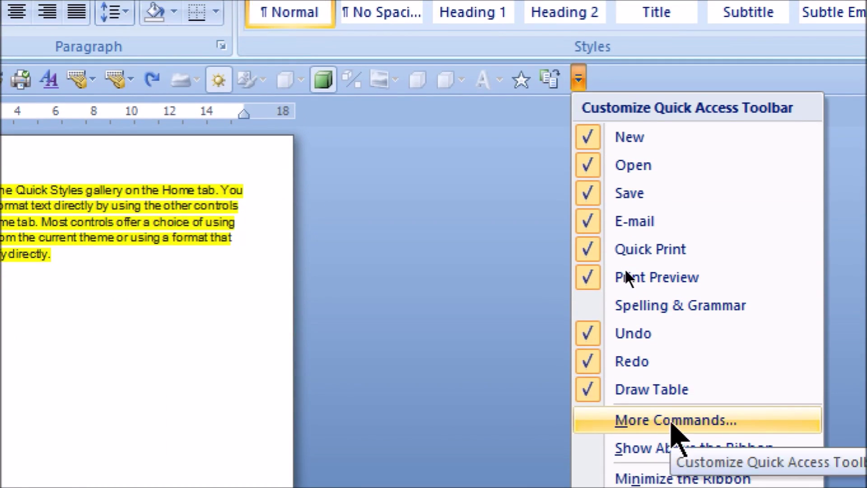
{"action": "left_click", "coordinate": [671, 422]}
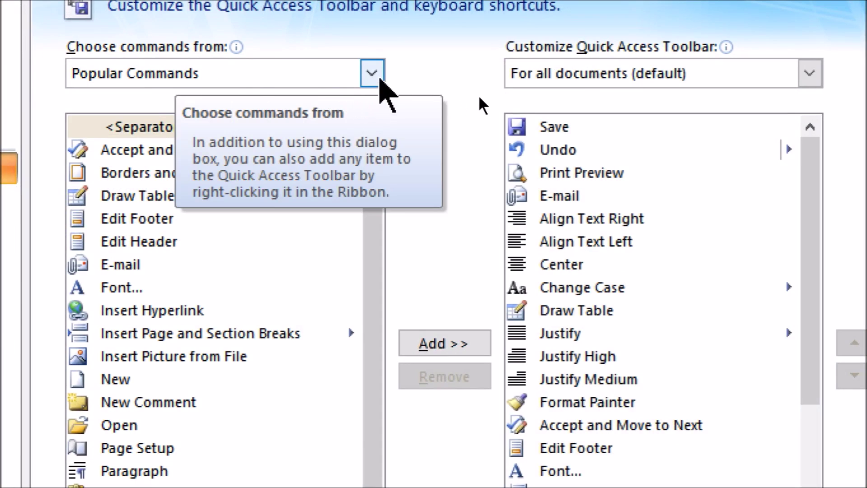
Switch 'Choose commands from' to All Commands and scroll down the command list
{"action": "left_click", "coordinate": [375, 75]}
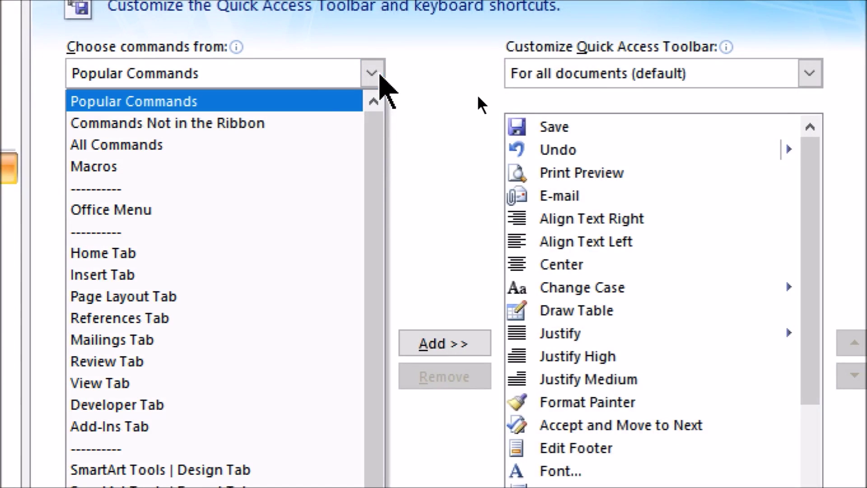
{"action": "left_click", "coordinate": [216, 145]}
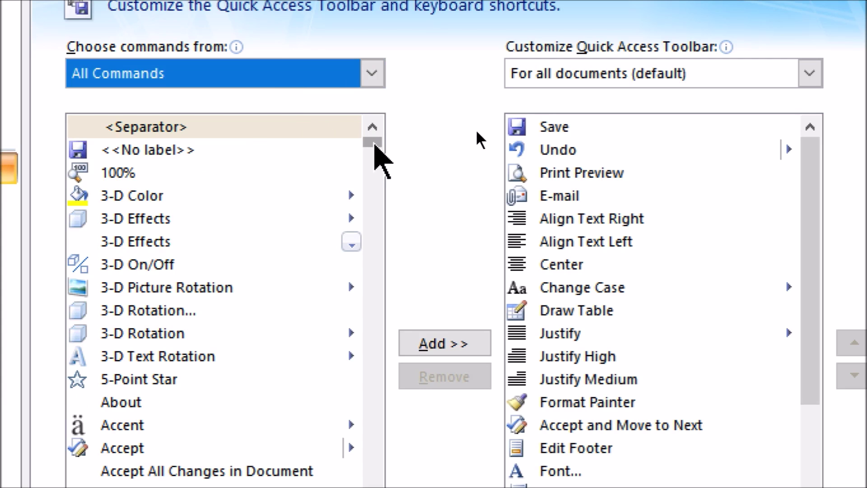
{"action": "mouse_move", "coordinate": [375, 143]}
{"action": "left_mouse_down"}
{"action": "mouse_move", "coordinate": [370, 286]}
{"action": "mouse_move", "coordinate": [387, 345]}
{"action": "mouse_move", "coordinate": [376, 429]}
{"action": "left_mouse_up"}
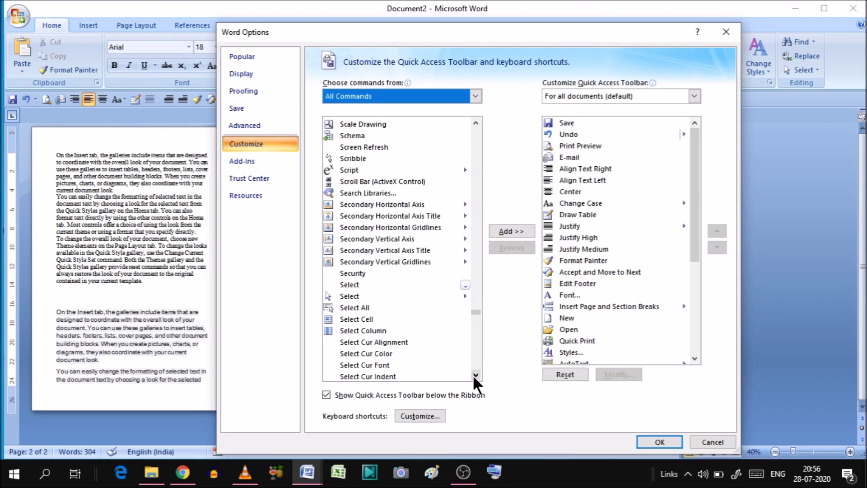
Scroll the All Commands list down to Shrink One Page and select it
{"action": "scroll", "coordinate": [473, 377], "scroll_direction": "down", "scroll_amount": 3}
{"action": "scroll", "coordinate": [473, 361], "scroll_direction": "down", "scroll_amount": 2}
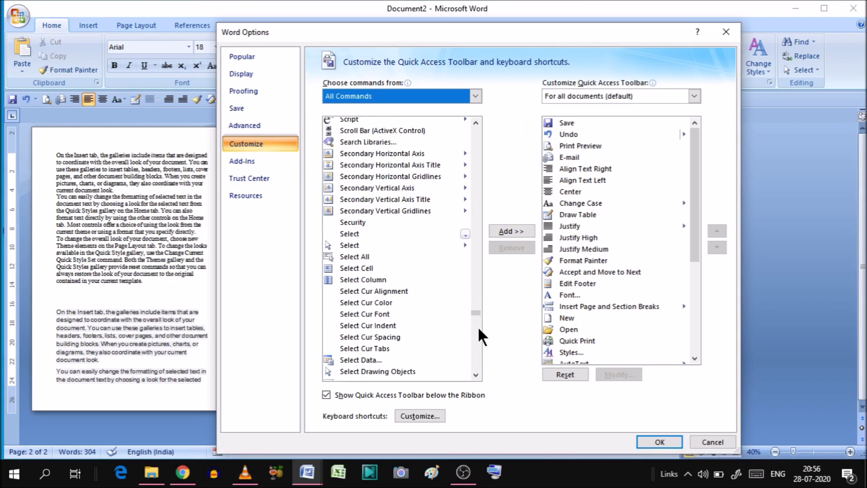
{"action": "left_click_drag", "start_coordinate": [476, 313], "coordinate": [476, 320]}
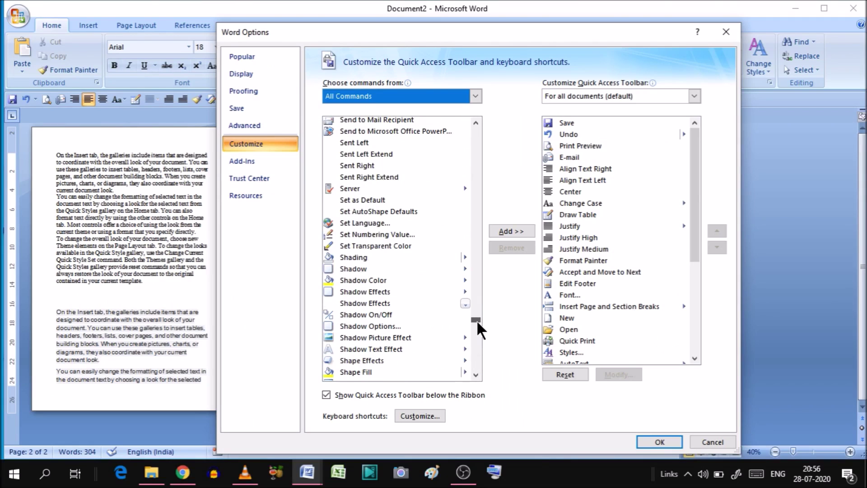
{"action": "left_click", "coordinate": [474, 374]}
{"action": "left_click", "coordinate": [474, 375]}
{"action": "left_click", "coordinate": [474, 375]}
{"action": "left_click", "coordinate": [474, 374]}
{"action": "left_click", "coordinate": [474, 375]}
{"action": "left_click", "coordinate": [474, 375]}
{"action": "left_click", "coordinate": [474, 375]}
{"action": "left_click", "coordinate": [474, 375]}
{"action": "left_click", "coordinate": [474, 374]}
{"action": "left_click", "coordinate": [474, 374]}
{"action": "left_click", "coordinate": [474, 374]}
{"action": "left_click", "coordinate": [474, 374]}
{"action": "left_click", "coordinate": [475, 374]}
{"action": "left_click", "coordinate": [474, 375]}
{"action": "left_click", "coordinate": [475, 375]}
{"action": "left_click", "coordinate": [474, 374]}
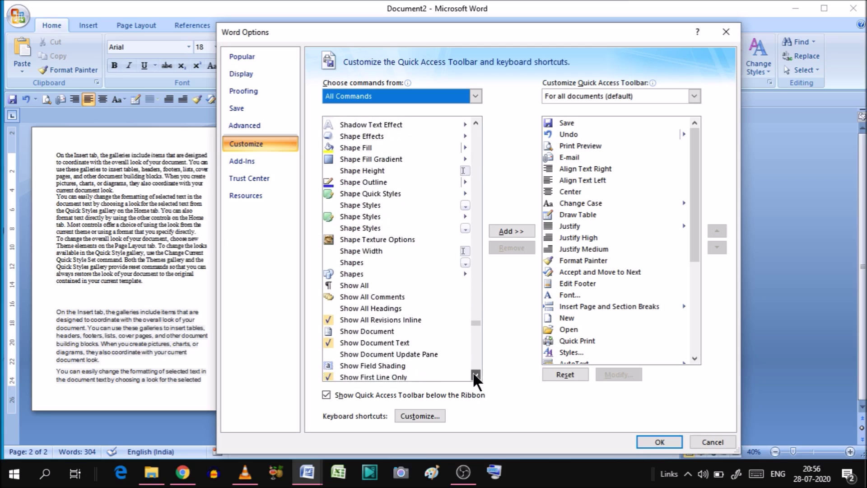
{"action": "left_click", "coordinate": [474, 374]}
{"action": "left_click", "coordinate": [474, 374]}
{"action": "left_click", "coordinate": [474, 375]}
{"action": "left_click", "coordinate": [474, 374]}
{"action": "left_click", "coordinate": [474, 375]}
{"action": "left_click", "coordinate": [474, 374]}
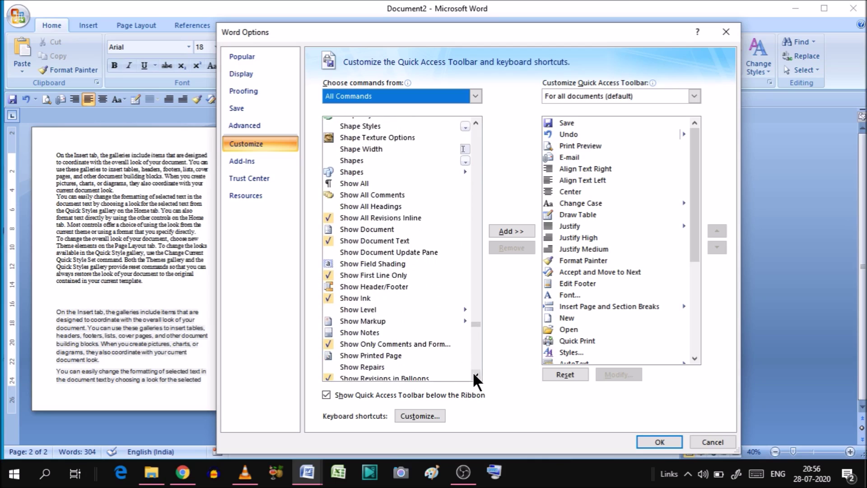
{"action": "left_click", "coordinate": [474, 374]}
{"action": "left_click", "coordinate": [475, 374]}
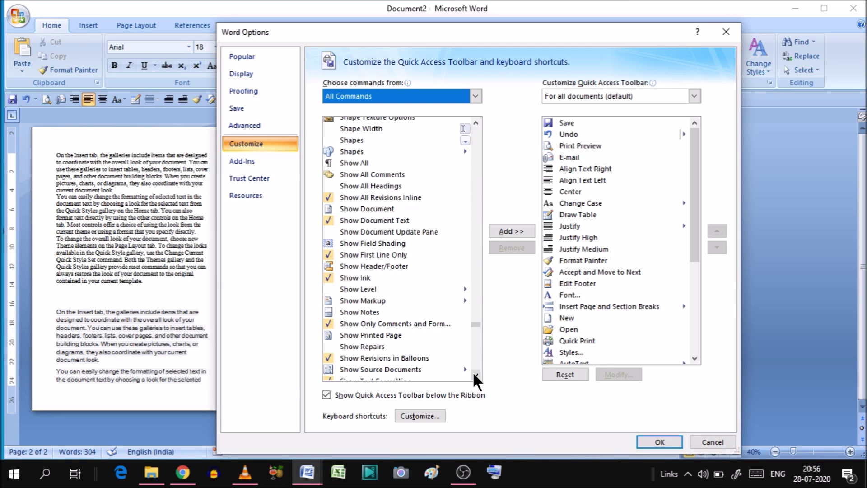
{"action": "left_click", "coordinate": [475, 374]}
{"action": "left_click", "coordinate": [474, 374]}
{"action": "left_click", "coordinate": [474, 374]}
{"action": "left_click", "coordinate": [474, 374]}
{"action": "left_click", "coordinate": [474, 374]}
{"action": "left_click", "coordinate": [474, 375]}
{"action": "left_click", "coordinate": [474, 374]}
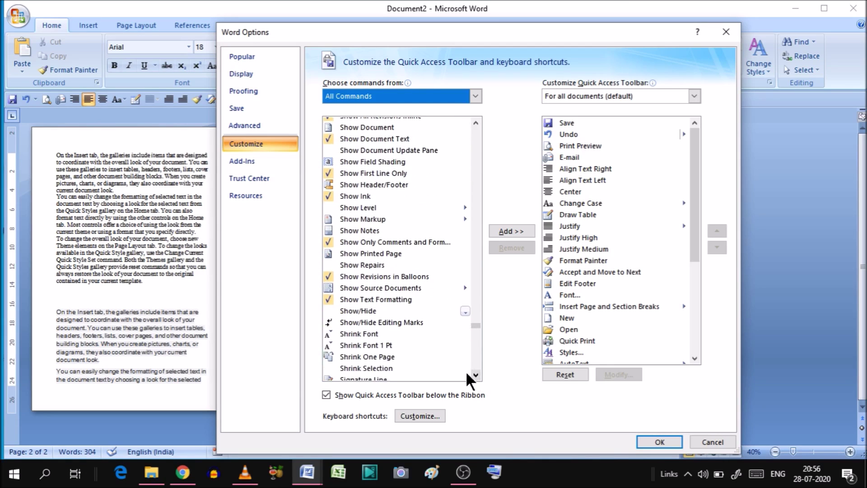
{"action": "left_click", "coordinate": [365, 356]}
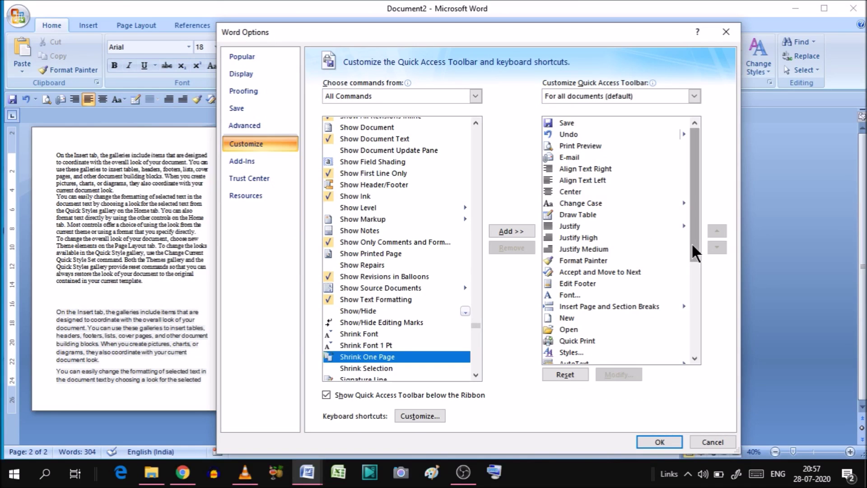
Add Shrink One Page to the Quick Access Toolbar list and confirm with OK
{"action": "left_click_drag", "start_coordinate": [692, 245], "coordinate": [692, 251]}
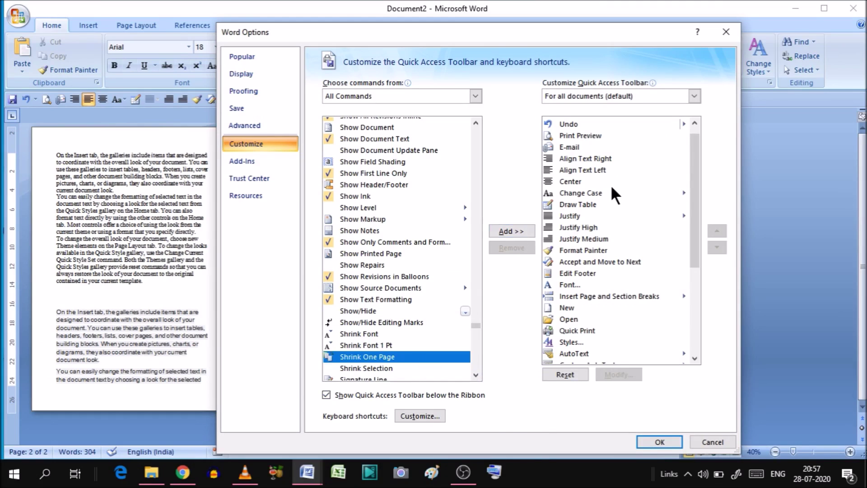
{"action": "left_click", "coordinate": [660, 442]}
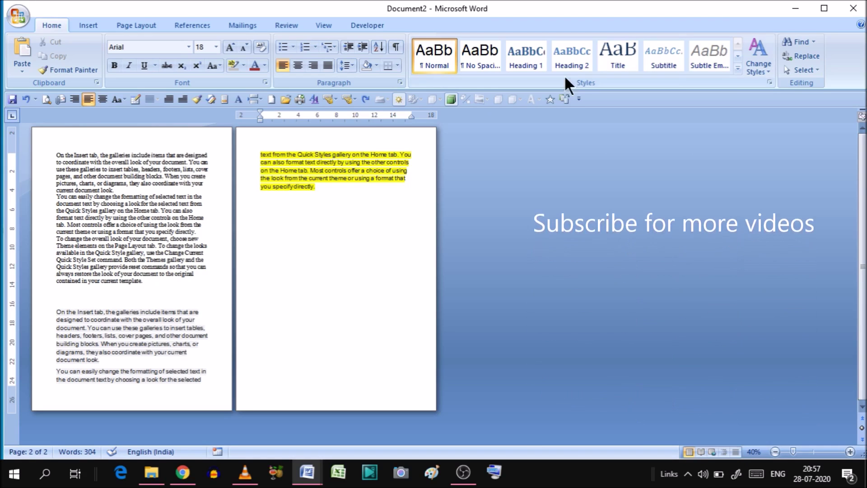
Run Shrink One Page from the toolbar and scroll to confirm the document fits one page
{"action": "left_click", "coordinate": [564, 100]}
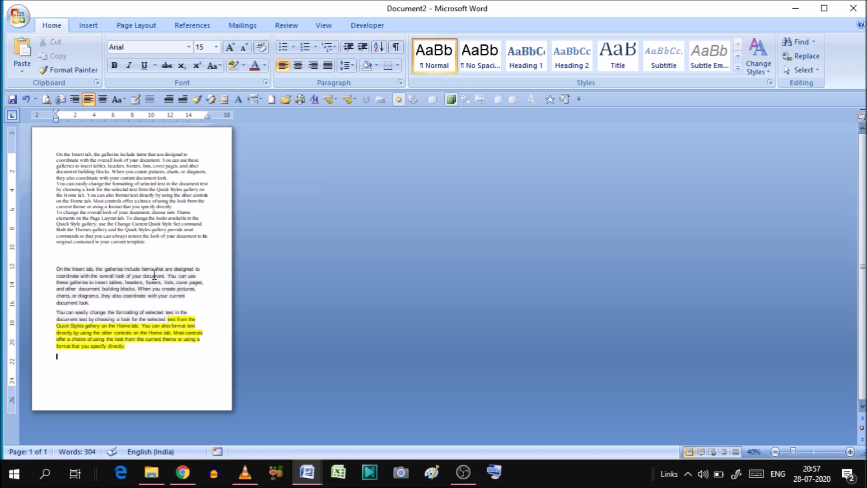
{"action": "scroll", "coordinate": [154, 274], "scroll_direction": "up", "scroll_amount": 3, "text": "ctrl"}
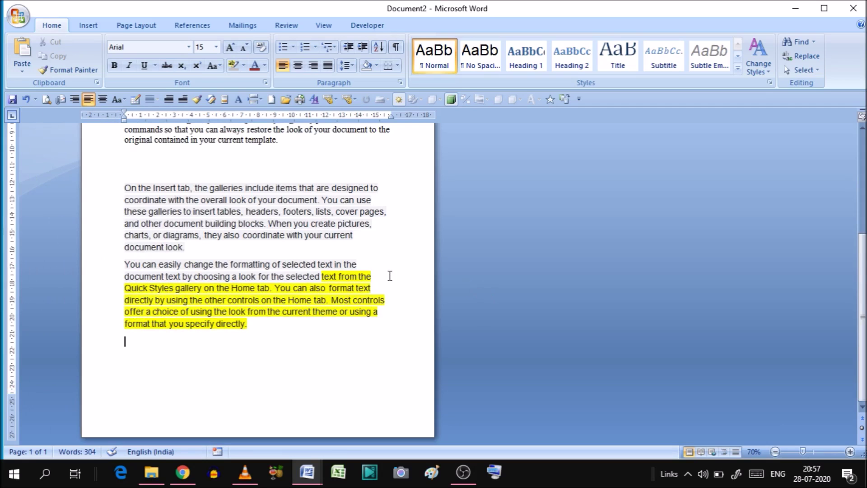
{"action": "left_click_drag", "start_coordinate": [861, 316], "coordinate": [861, 220]}
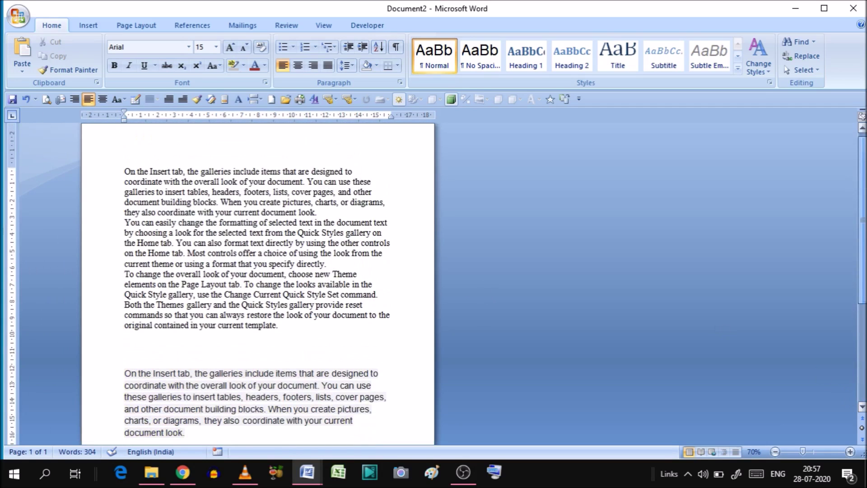